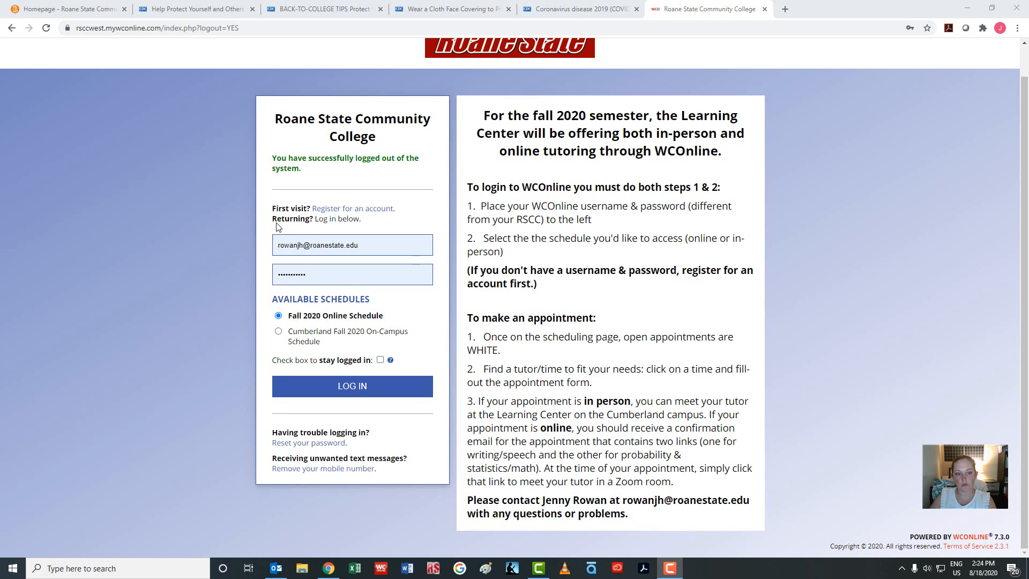
Log in with the Fall 2020 Online Schedule selected instead of the on-campus schedule
click(278, 331)
click(278, 315)
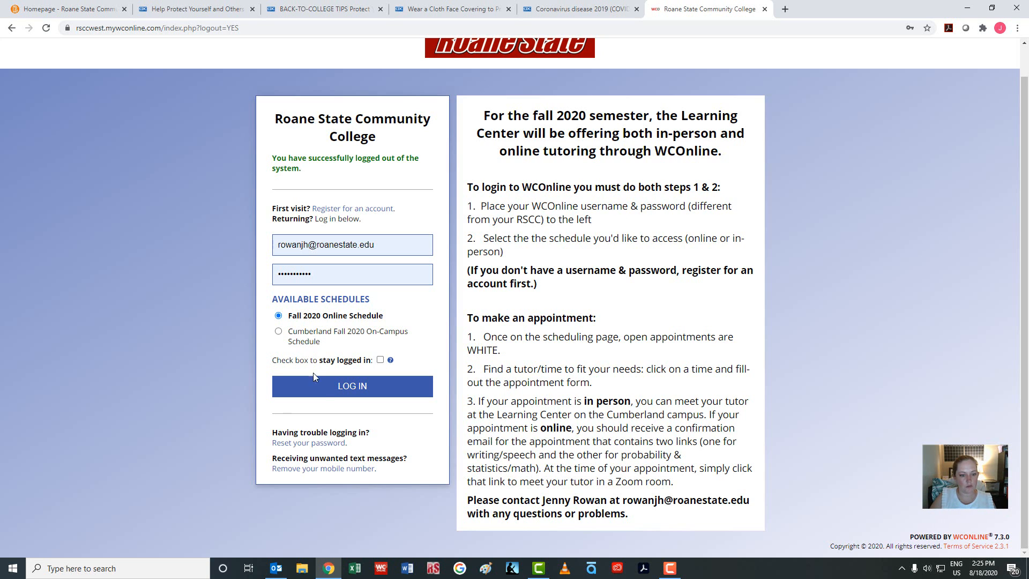
click(324, 390)
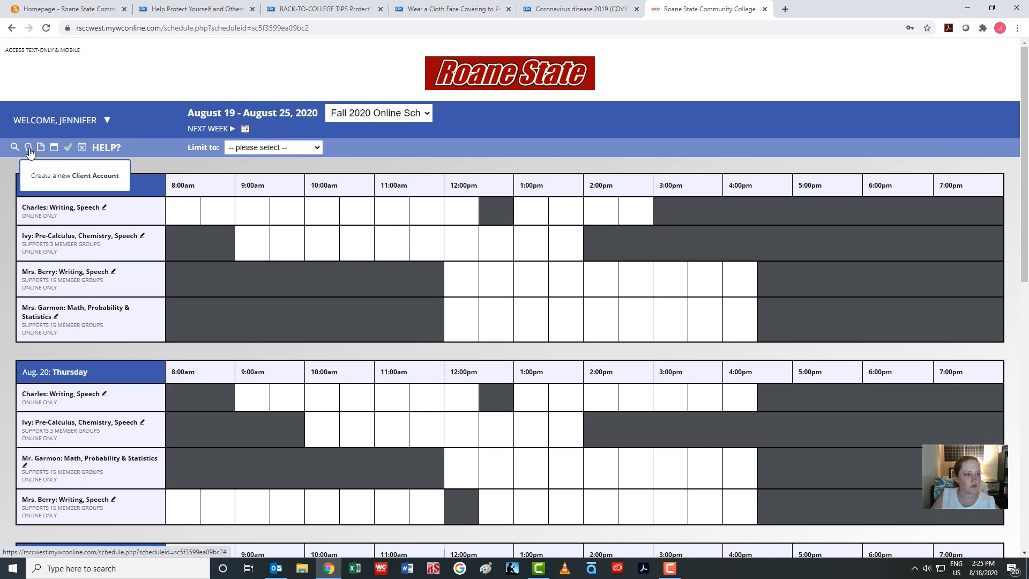
Open the Add a New Client form and fill in the client's e-mail field
mouse_move(16, 138)
click(29, 148)
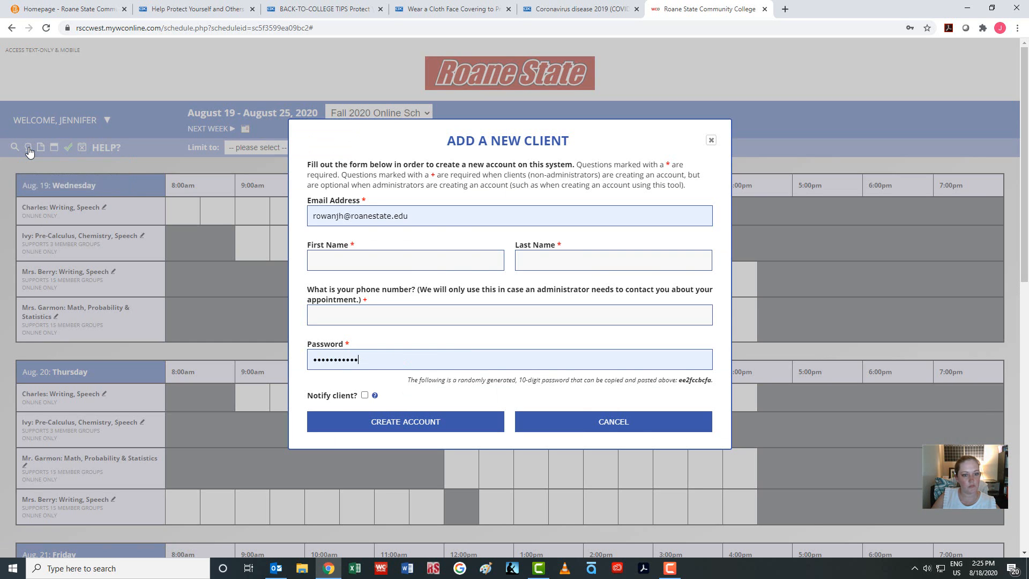
click(352, 262)
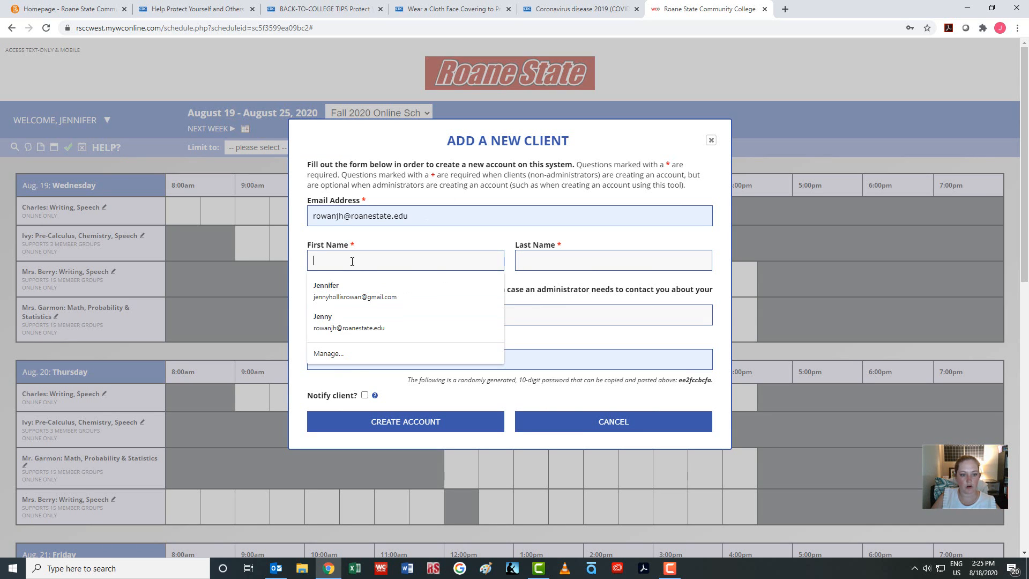
click(434, 215)
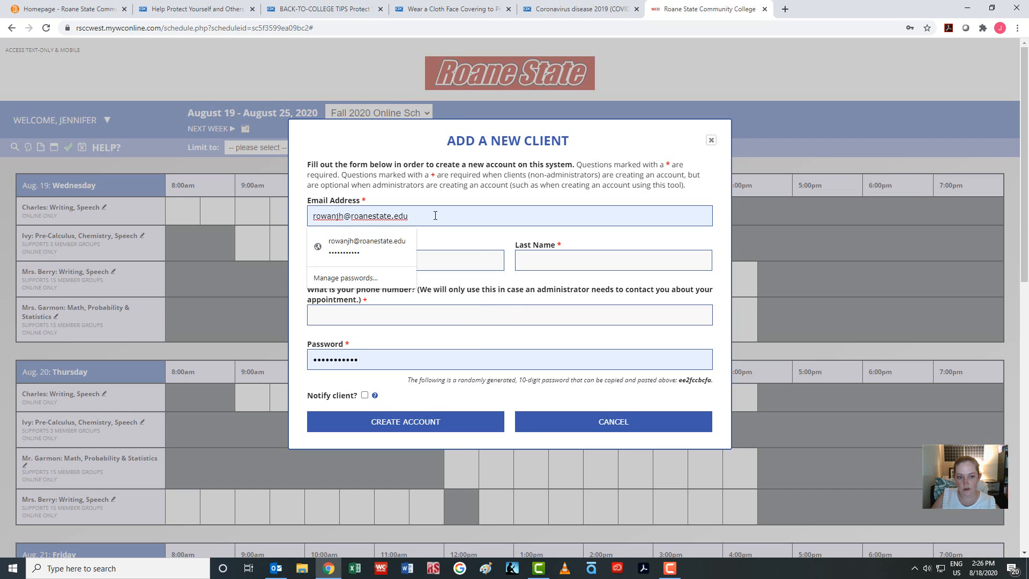
click(476, 247)
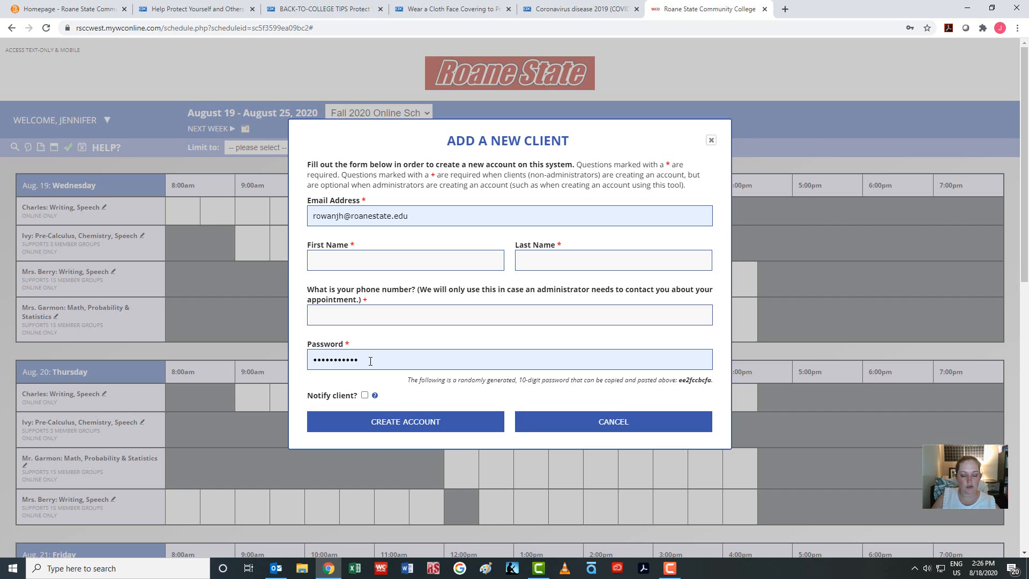
Replace the generated password with a new one and check Notify client
drag(370, 361, 271, 353)
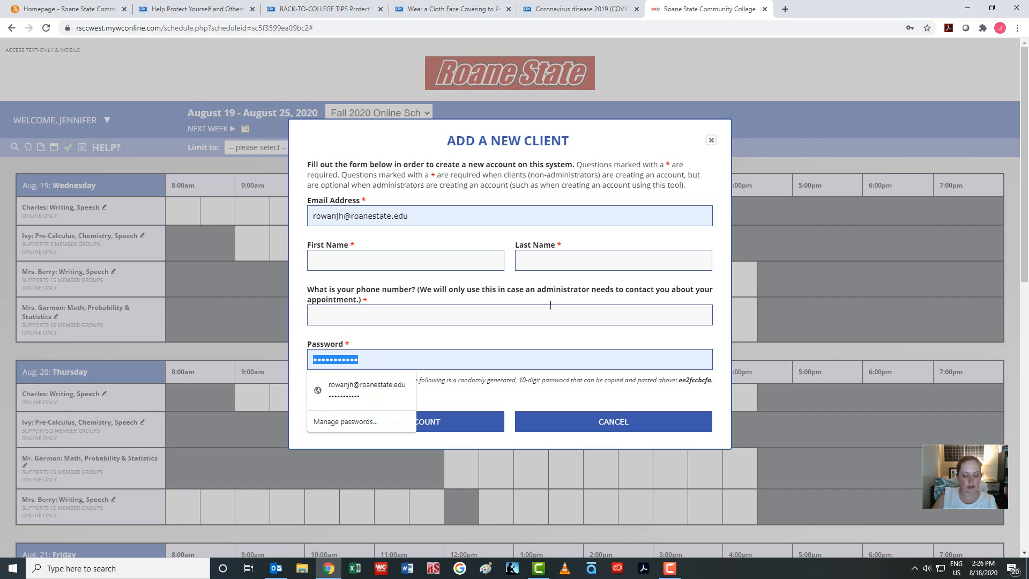
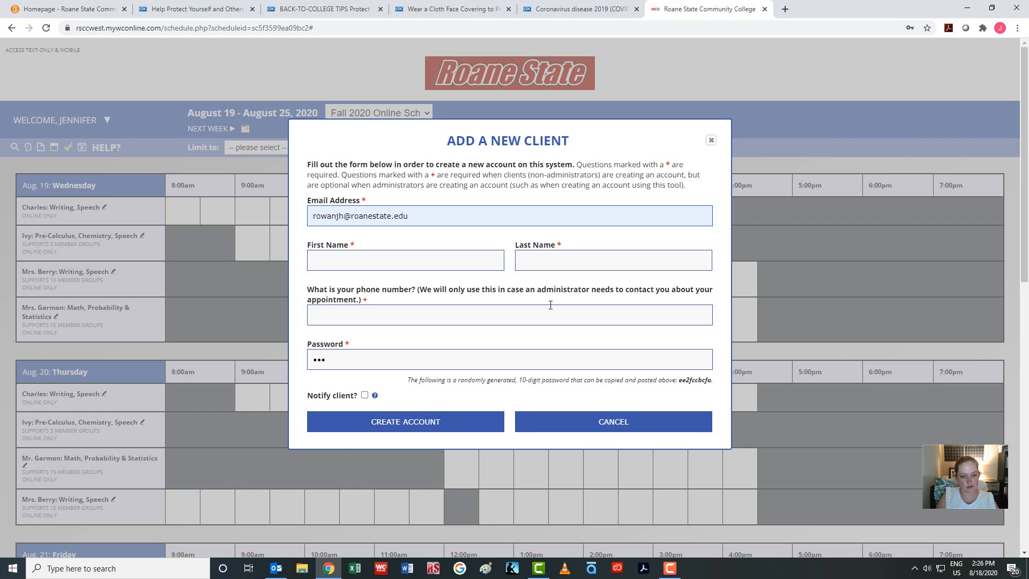
key(BackSpace)
key(BackSpace)
key(BackSpace)
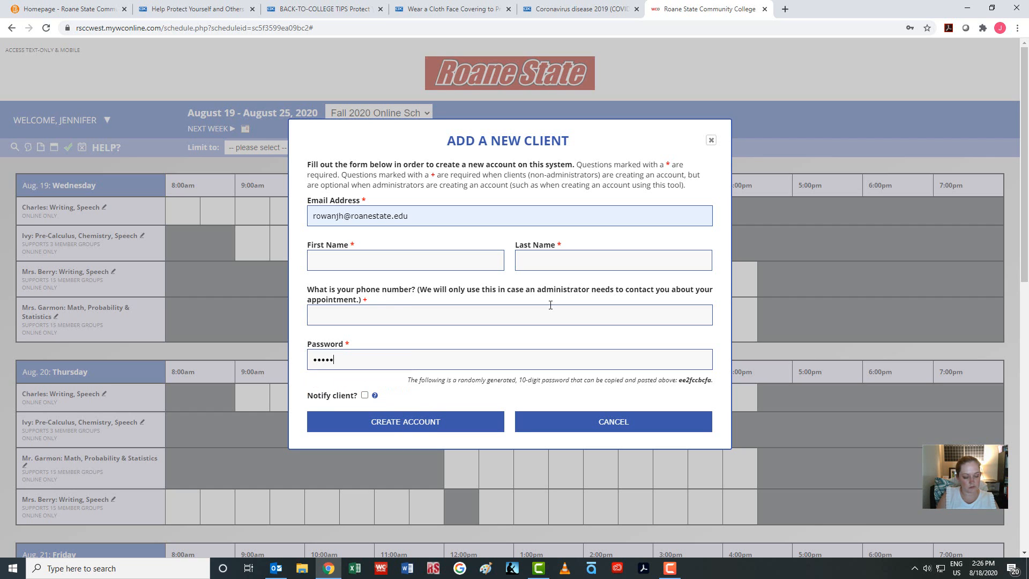
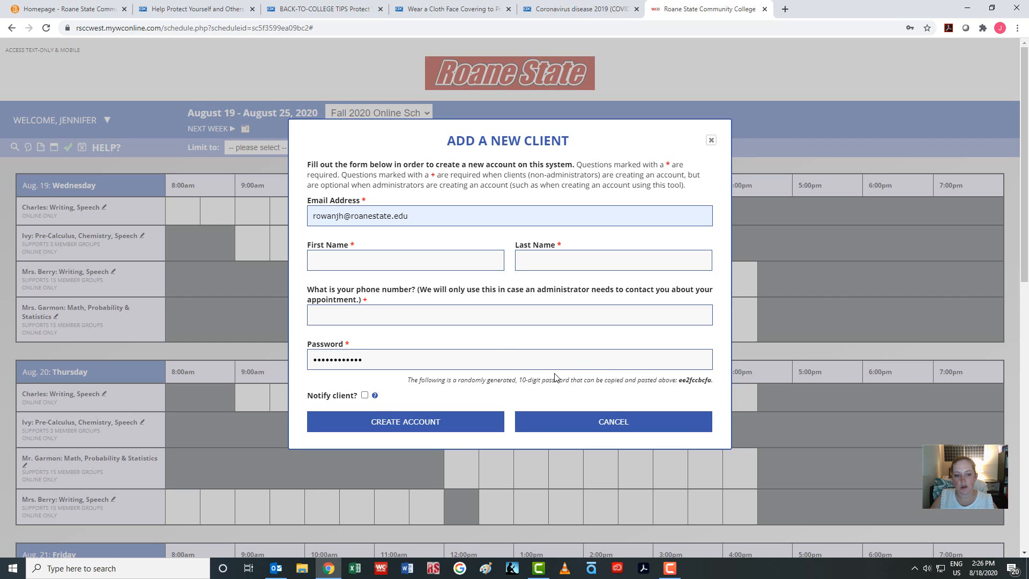
click(365, 395)
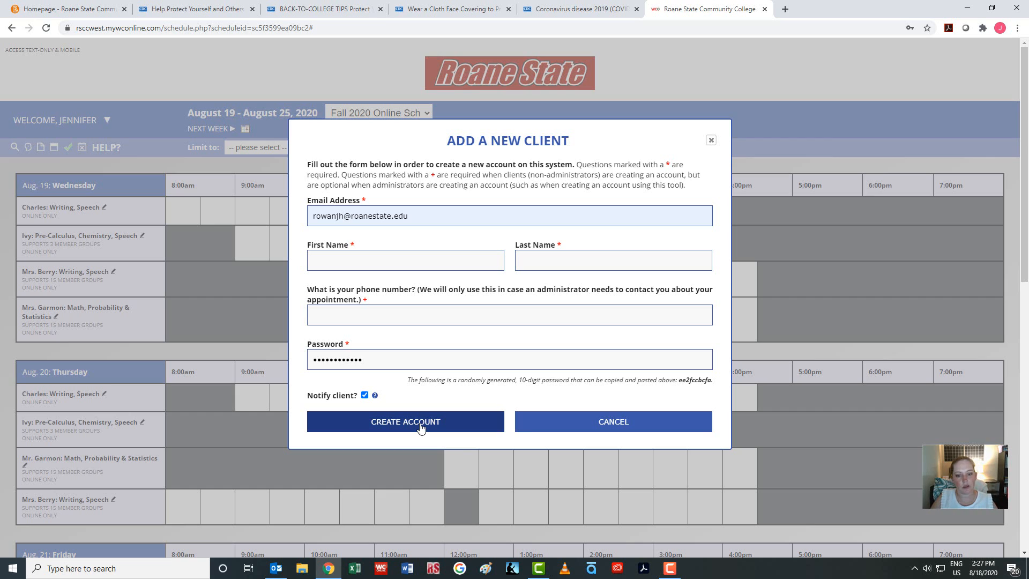
Close the Add a New Client form without creating the account and open the schedule list
click(711, 141)
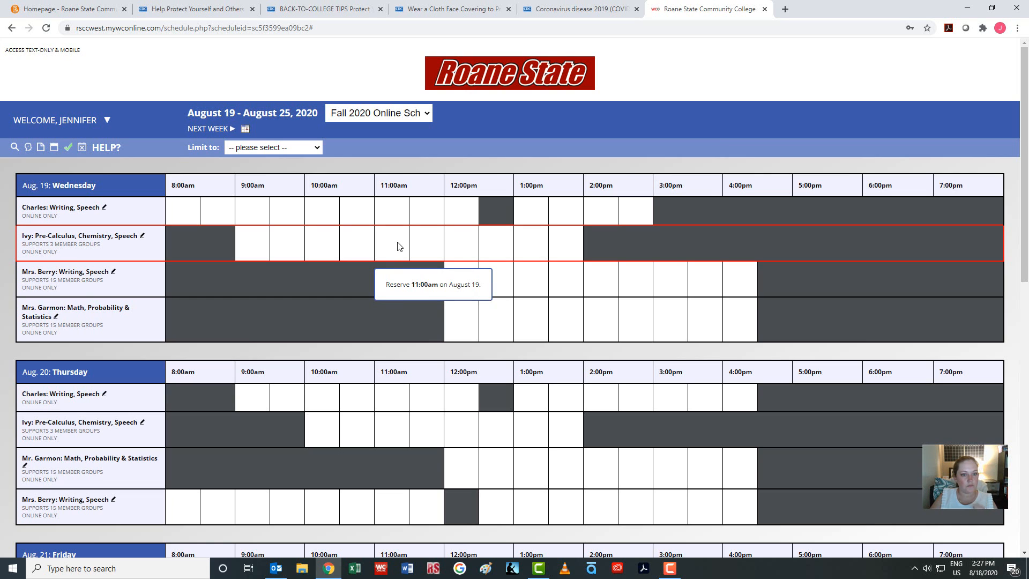
click(429, 114)
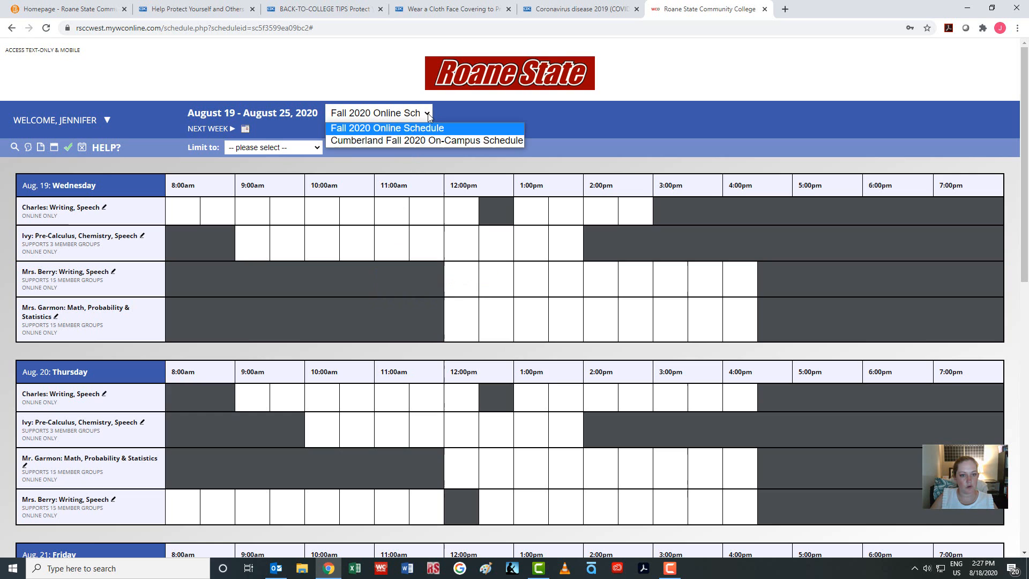
Switch to the Cumberland Fall 2020 On-Campus Schedule and dismiss Chrome's update-password prompt
click(427, 141)
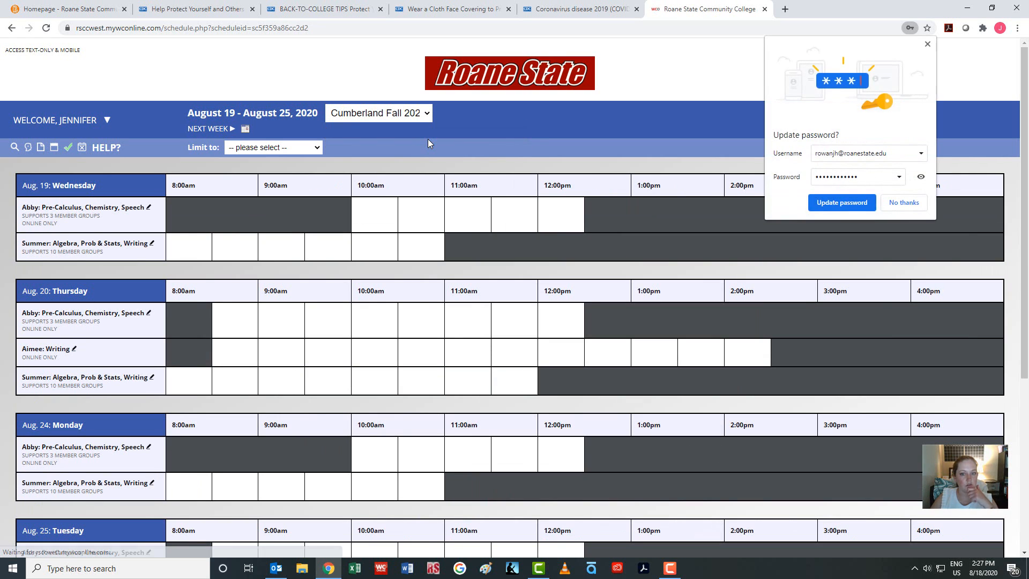
click(926, 45)
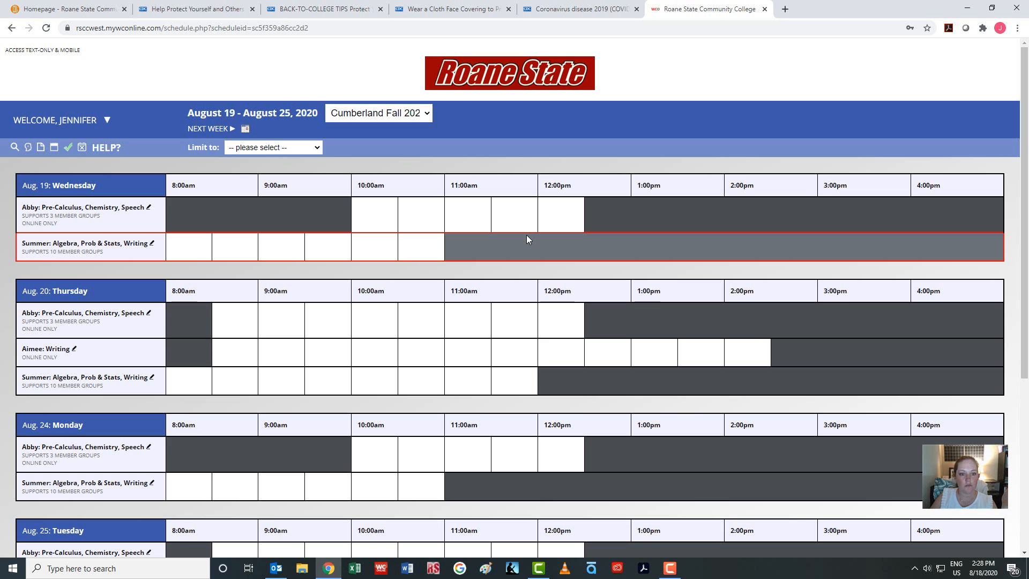
Book the Aug 19 10:00am slot for the Student client, ending at 11:00am
click(389, 247)
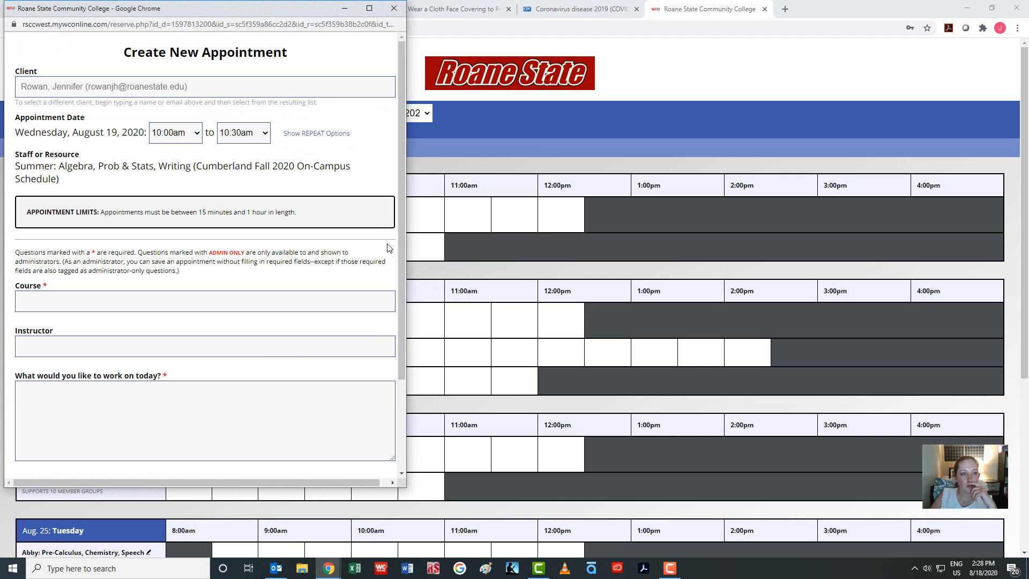
click(128, 86)
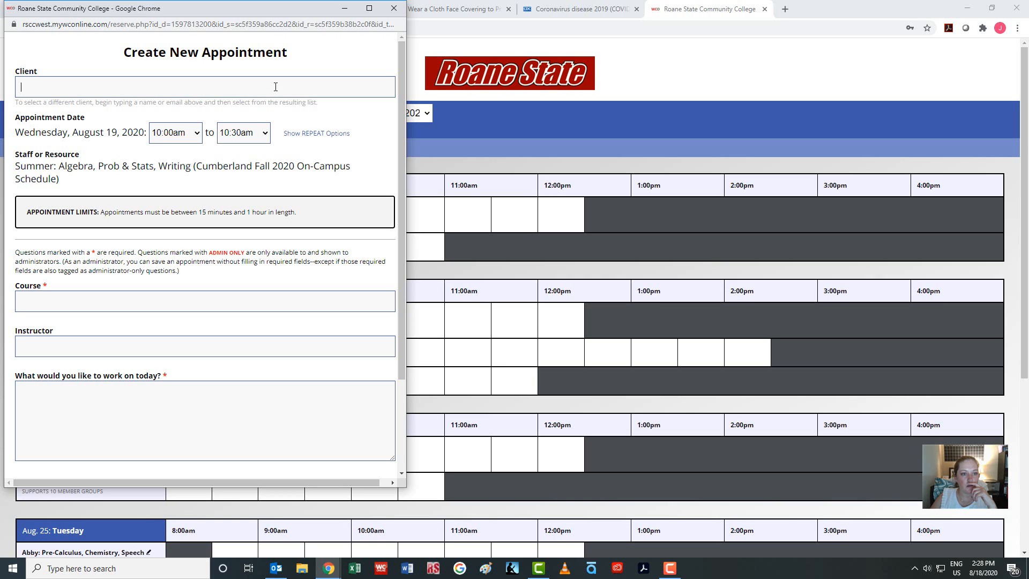
text(st)
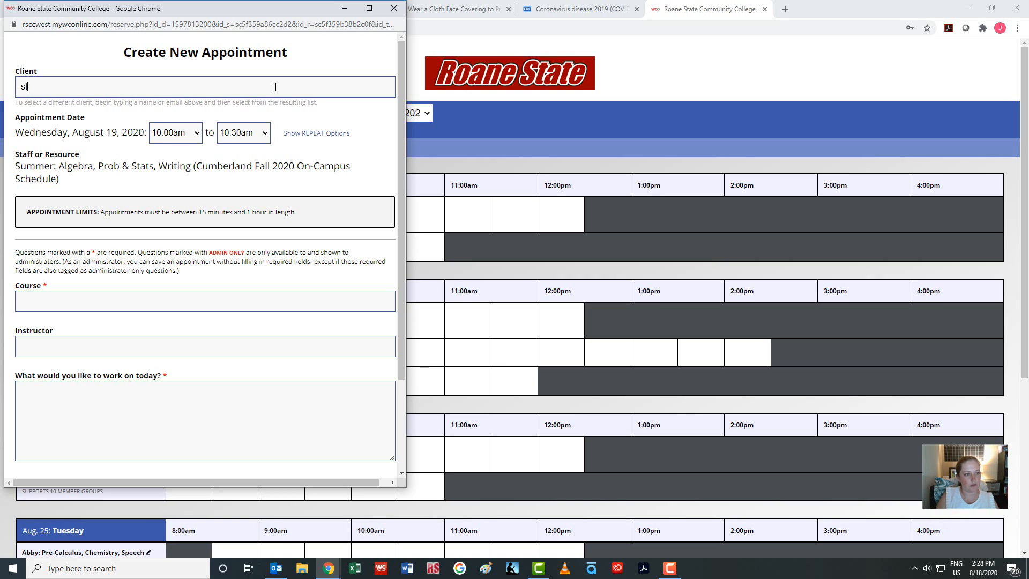
text(ud)
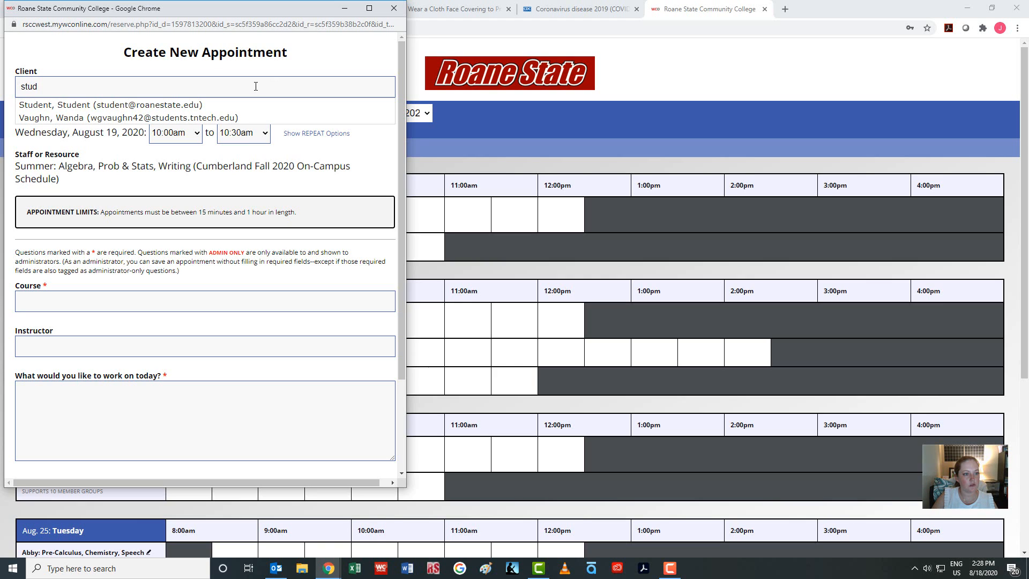
click(200, 105)
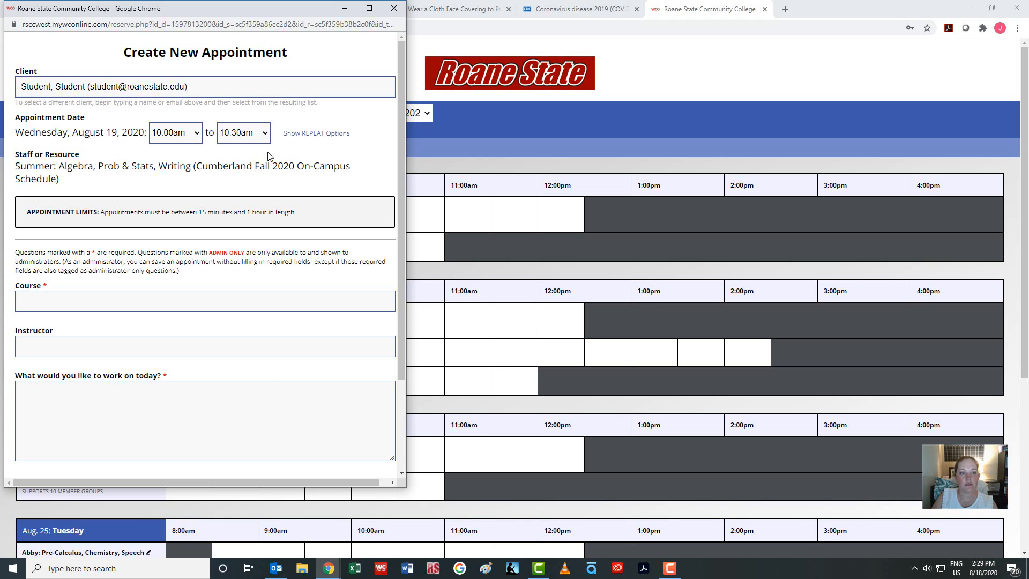
click(266, 132)
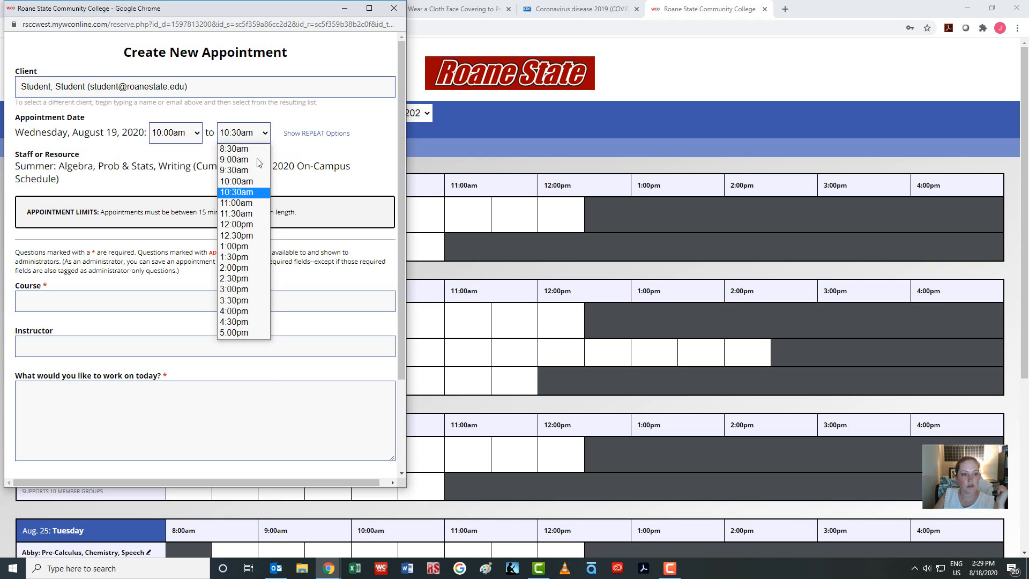
click(241, 203)
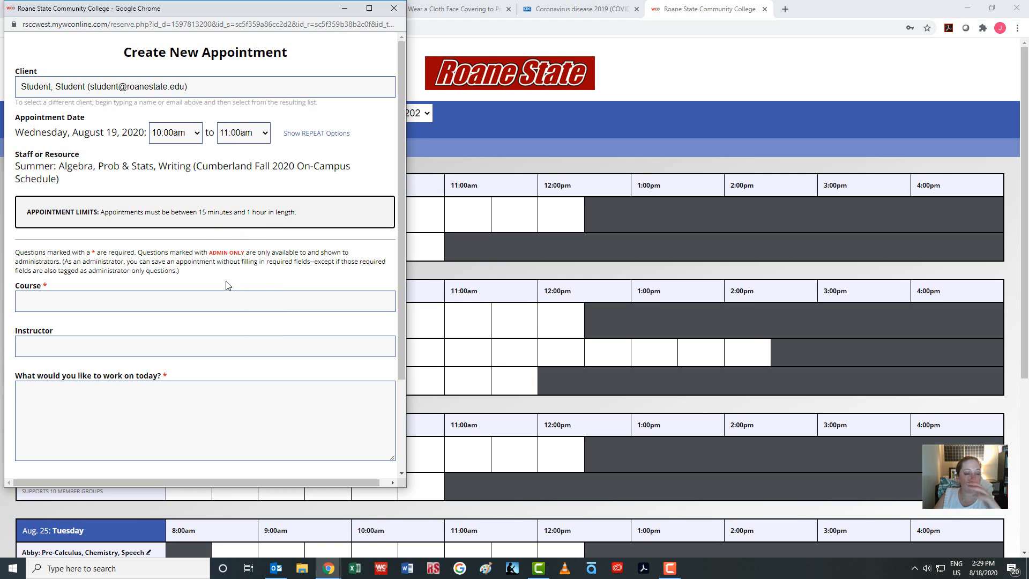
Scroll past Administrative Options and close the appointment window
scroll(226, 285, down, 1)
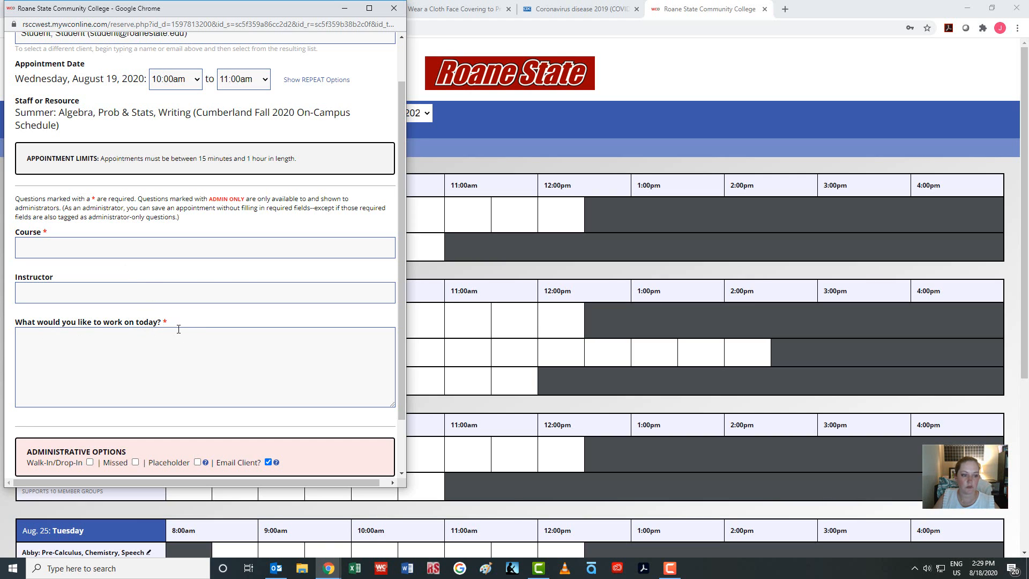
scroll(178, 329, down, 1)
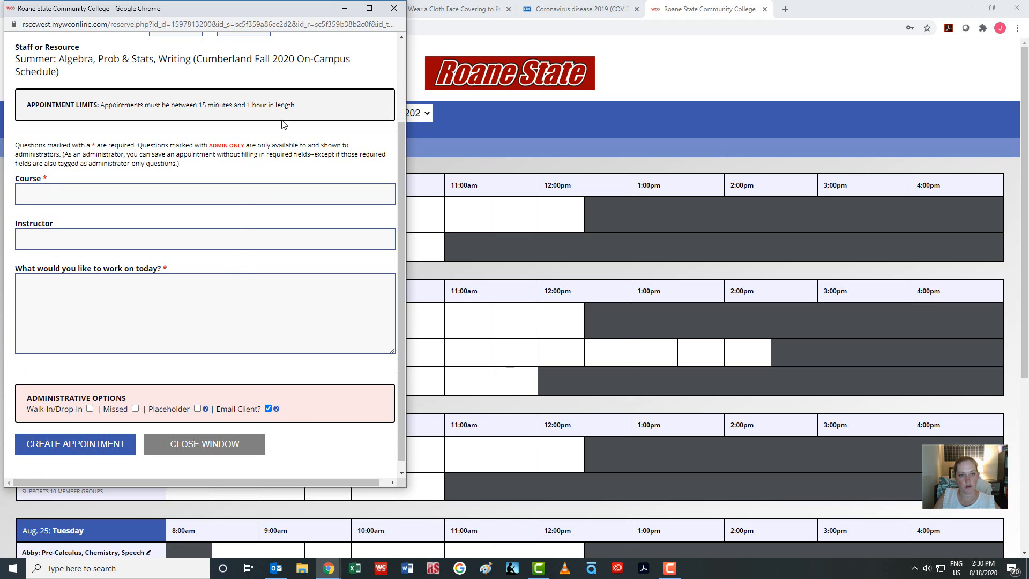
click(393, 9)
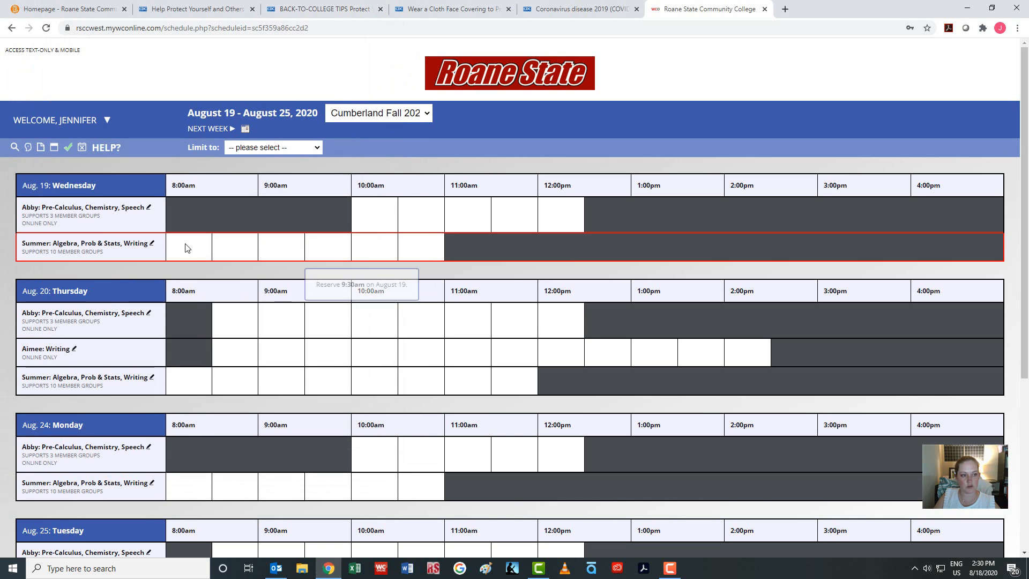
Switch back to the Fall 2020 Online Schedule, then bring up the WELCOME menu
click(54, 121)
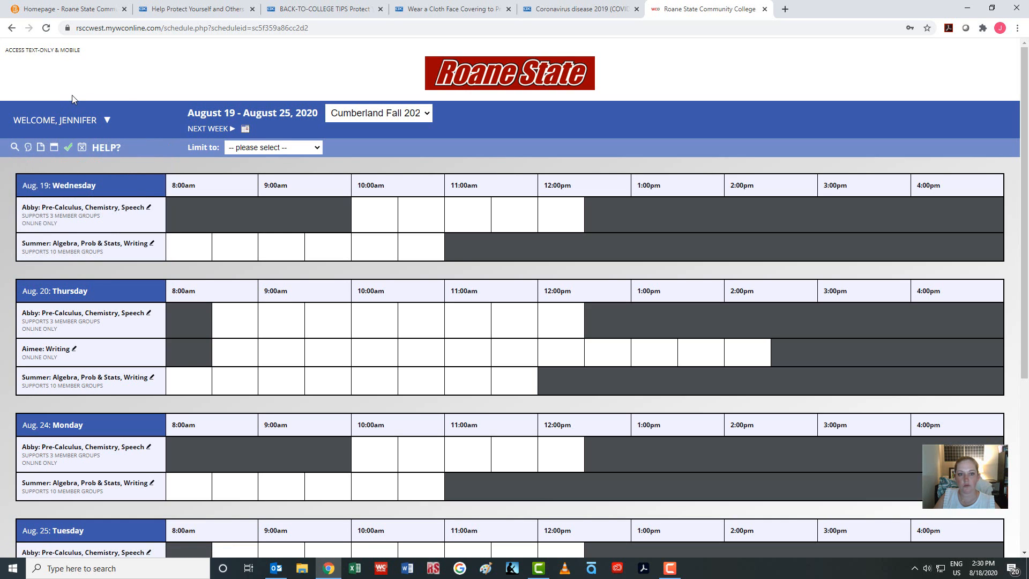
click(405, 118)
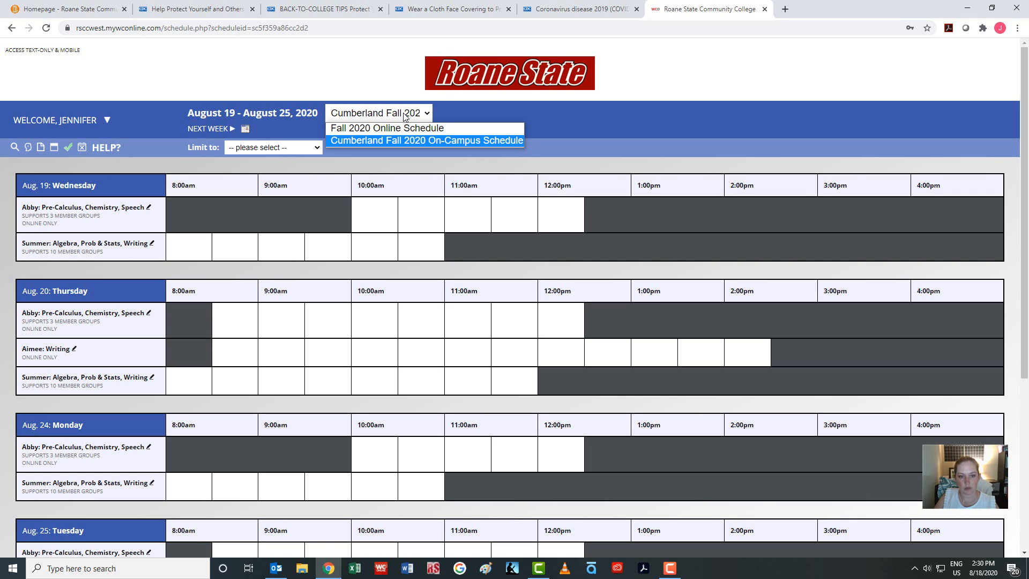
click(405, 128)
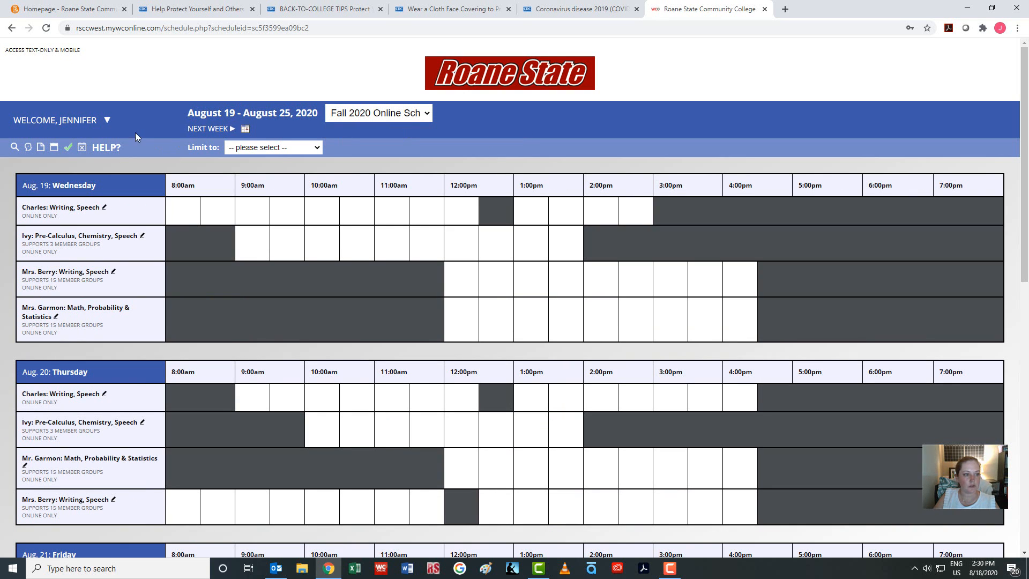
click(108, 120)
mouse_move(60, 199)
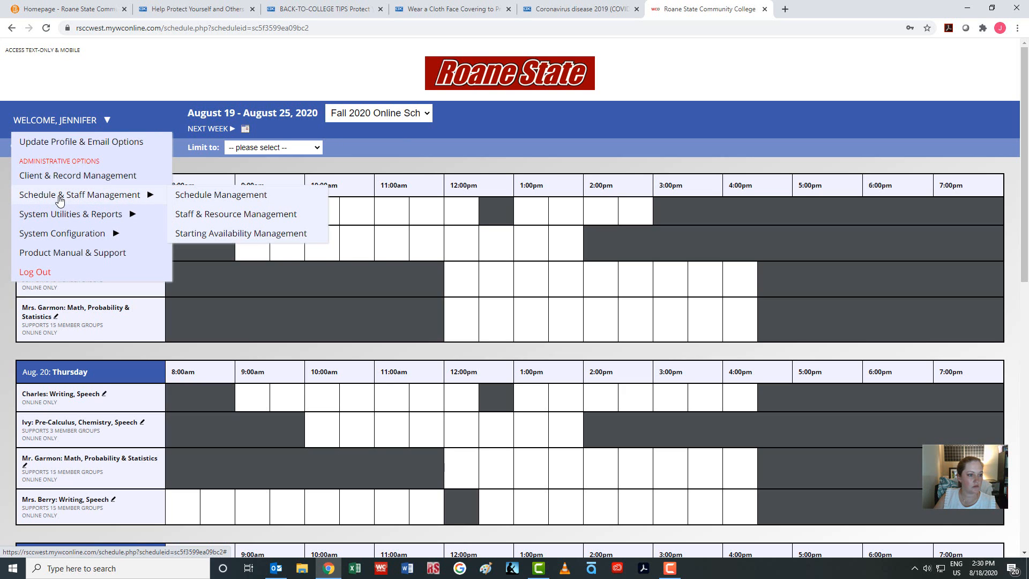
Edit the Fall 2020 Online Schedule from Schedule Management and scroll to its confirmation e-mail
click(218, 194)
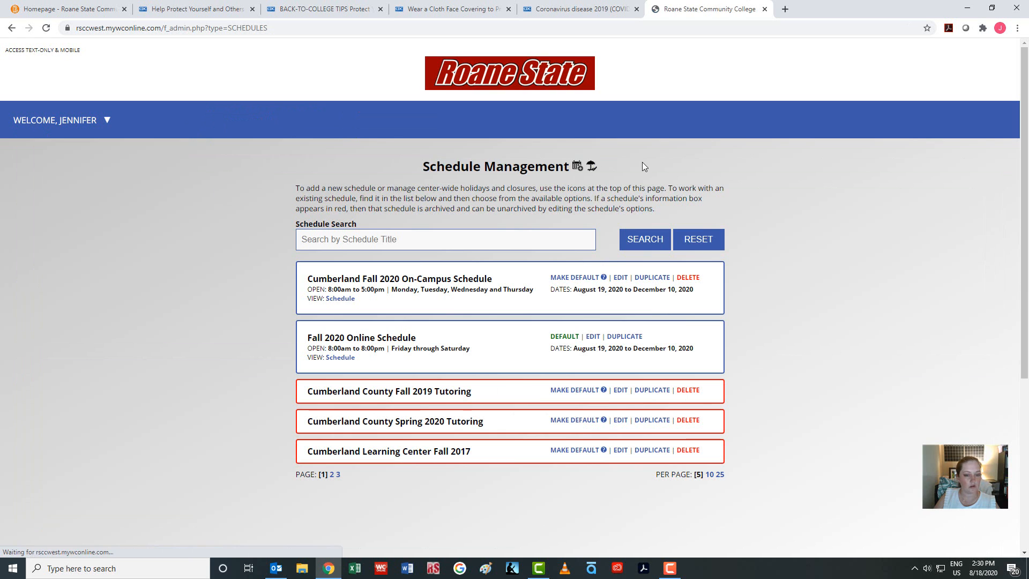
click(593, 337)
scroll(784, 313, down, 3)
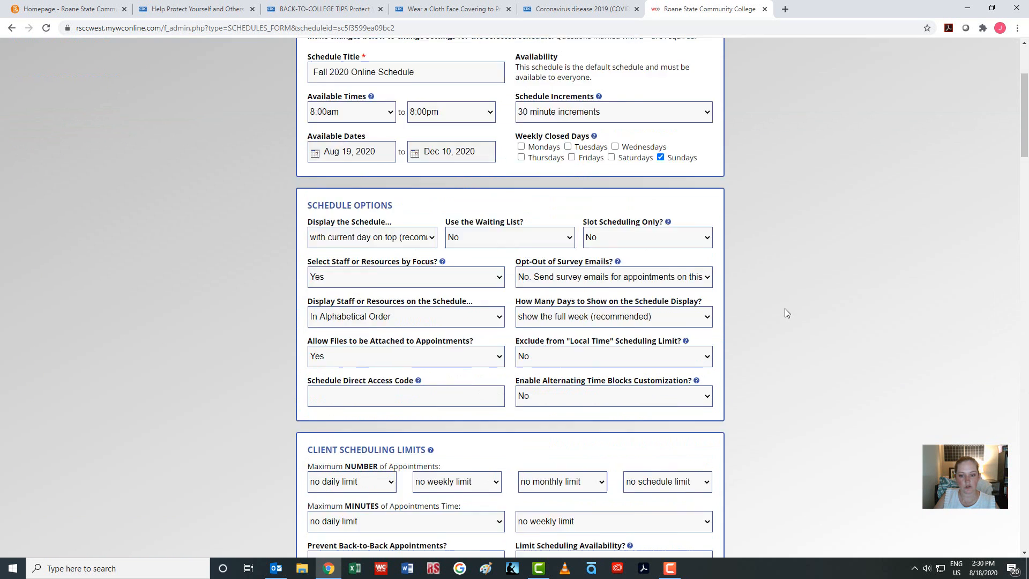
scroll(785, 313, down, 10)
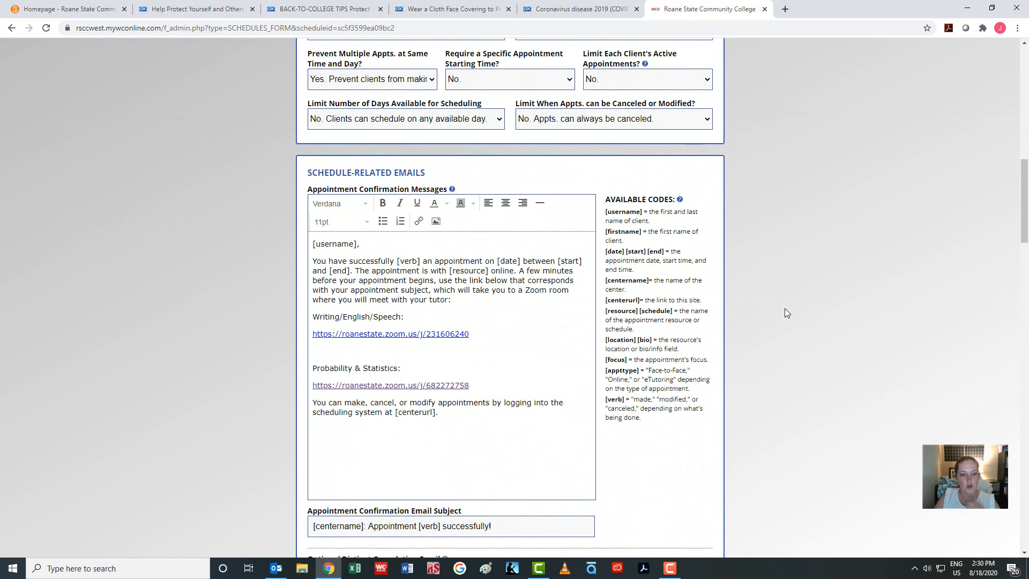
Delete the blank line below the first Zoom link in the confirmation message and save
click(314, 342)
key(BackSpace)
triple_click(356, 331)
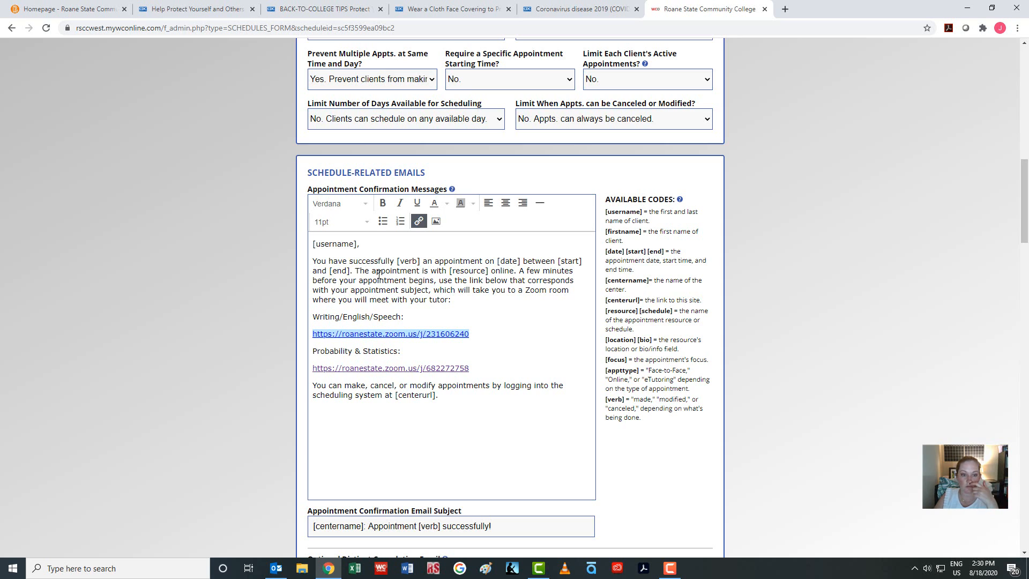
click(474, 299)
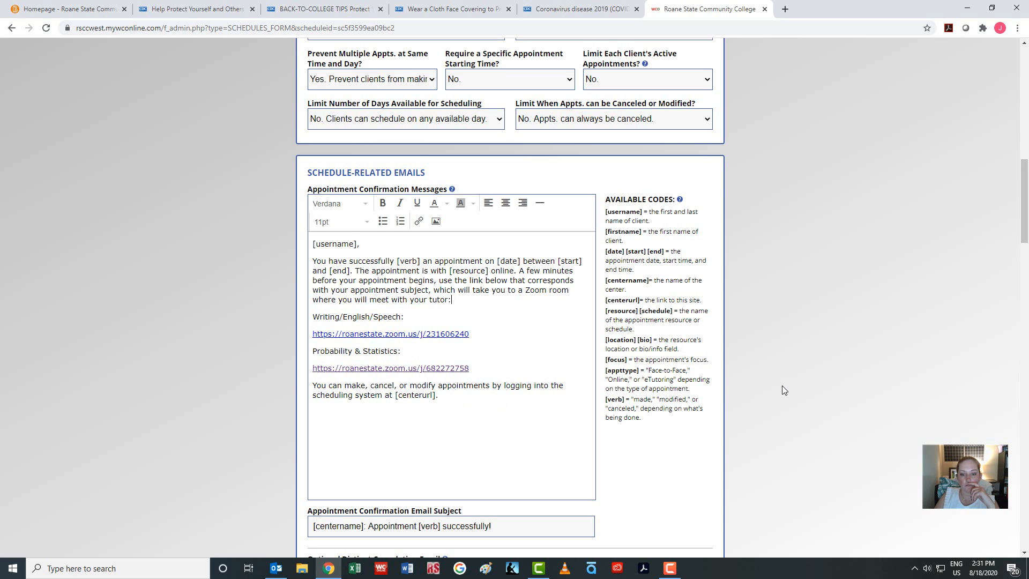
scroll(782, 390, down, 5)
scroll(782, 390, down, 6)
scroll(781, 378, down, 20)
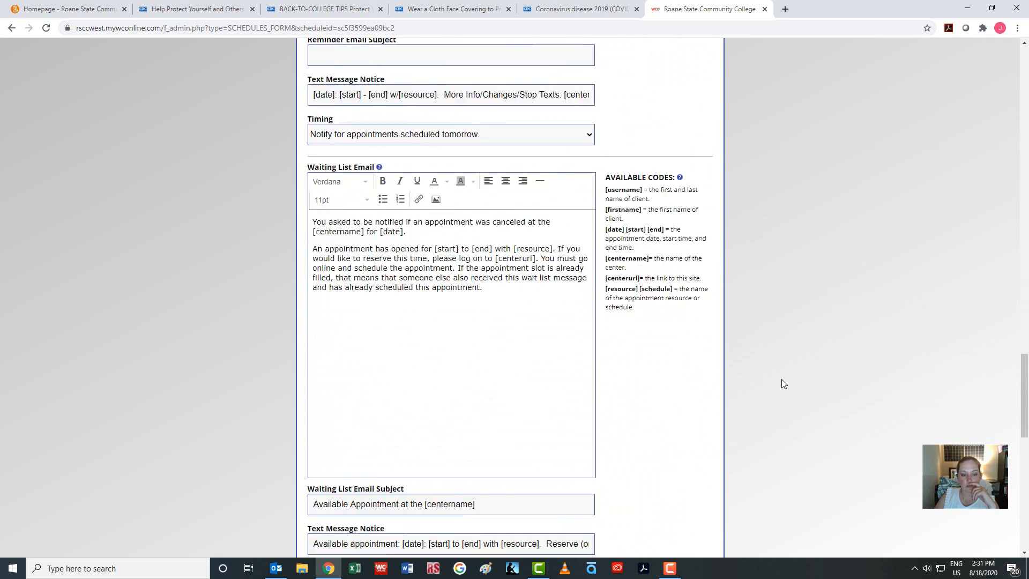
click(432, 377)
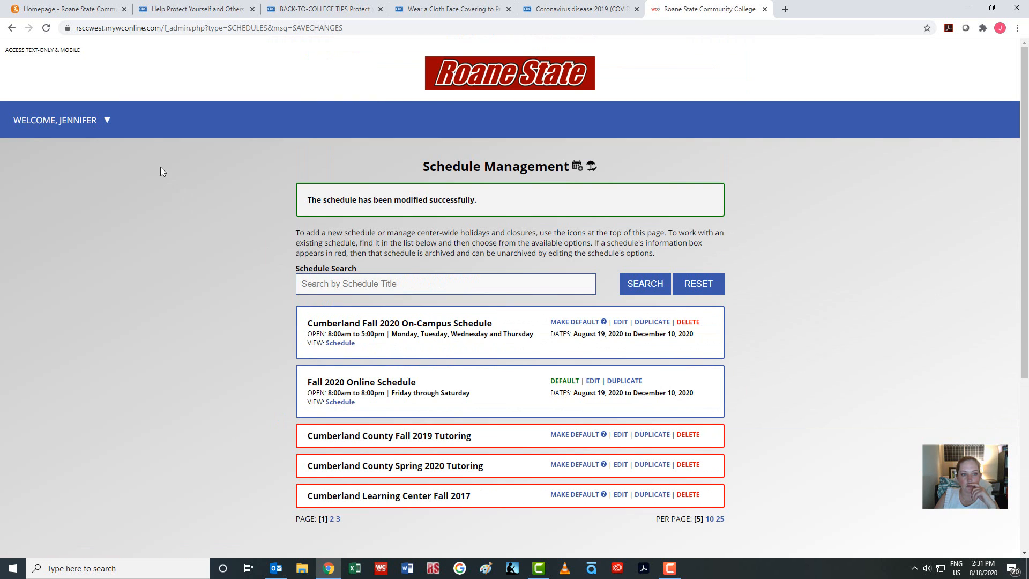
Return to the Fall 2020 Online Schedule via WELCOME > Return to a Schedule
click(21, 133)
mouse_move(79, 143)
click(203, 143)
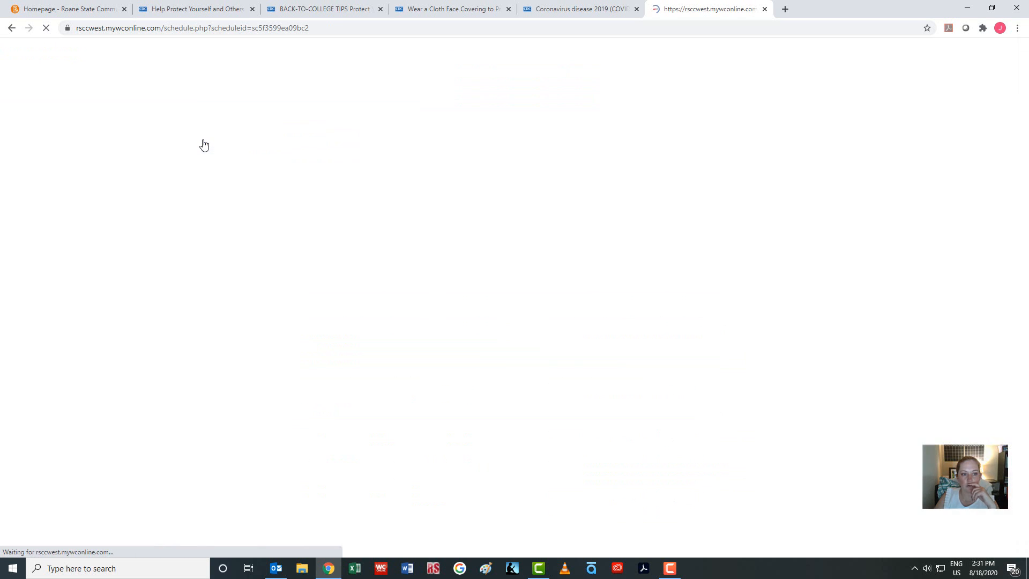